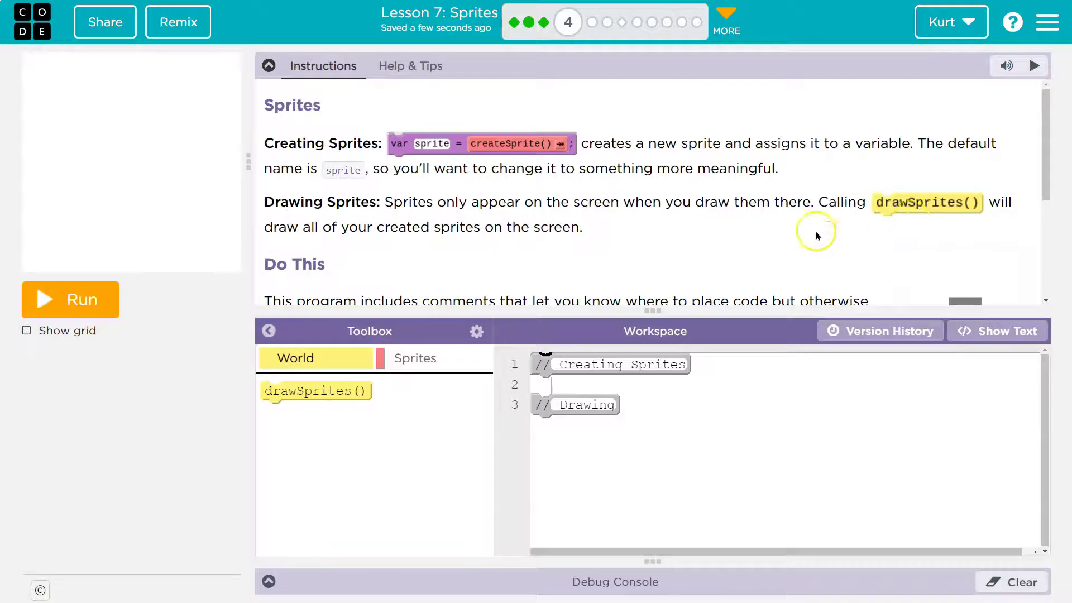
scroll(805, 237, down, 1)
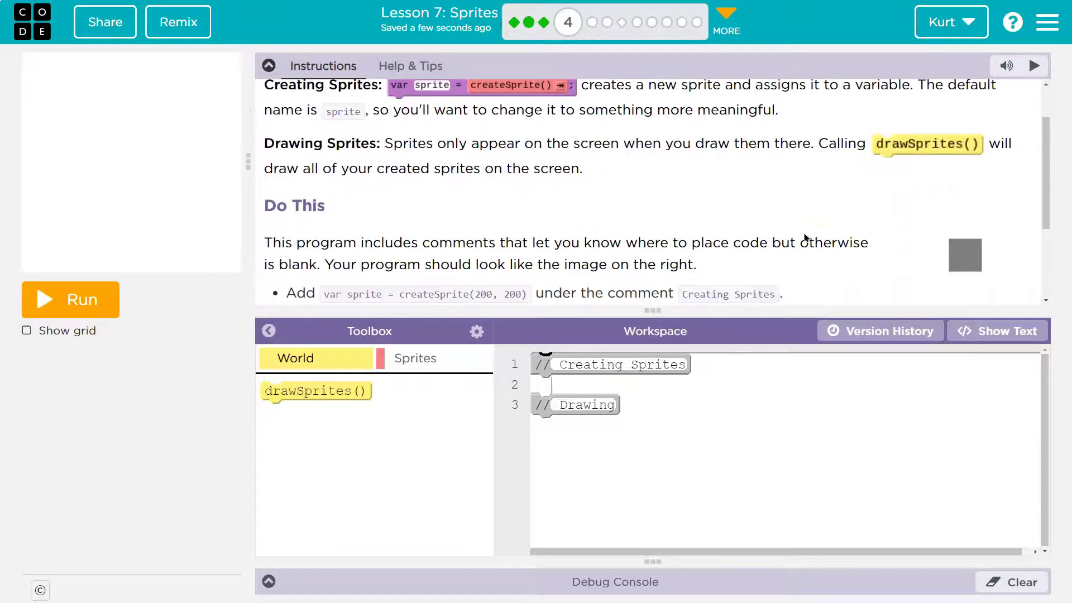
scroll(805, 237, down, 2)
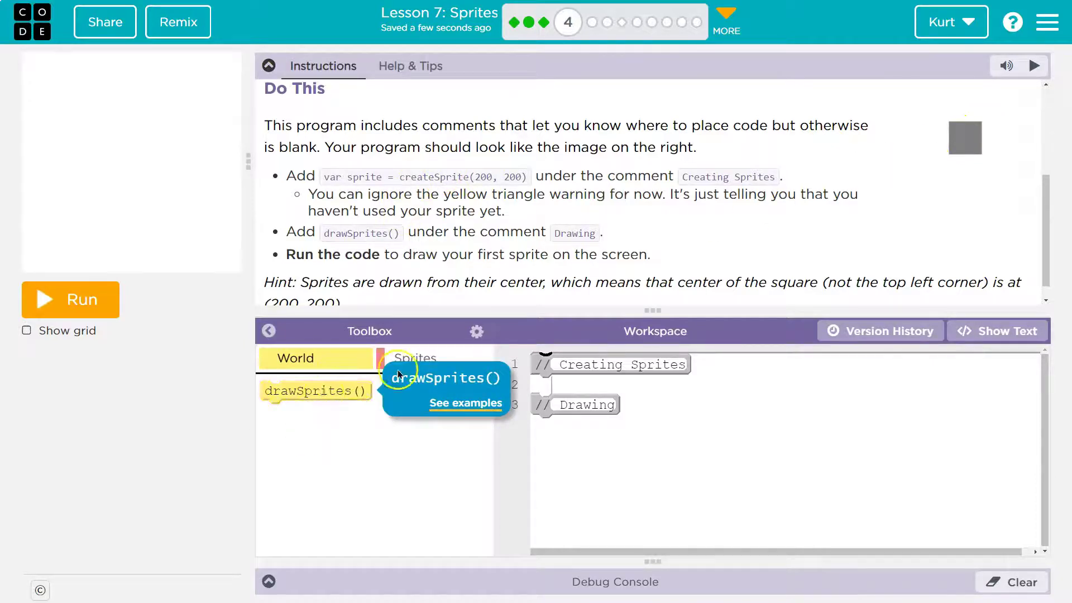
- Place a var sprite = createSprite(200, 200) block beneath the // Creating Sprites comment
click(415, 357)
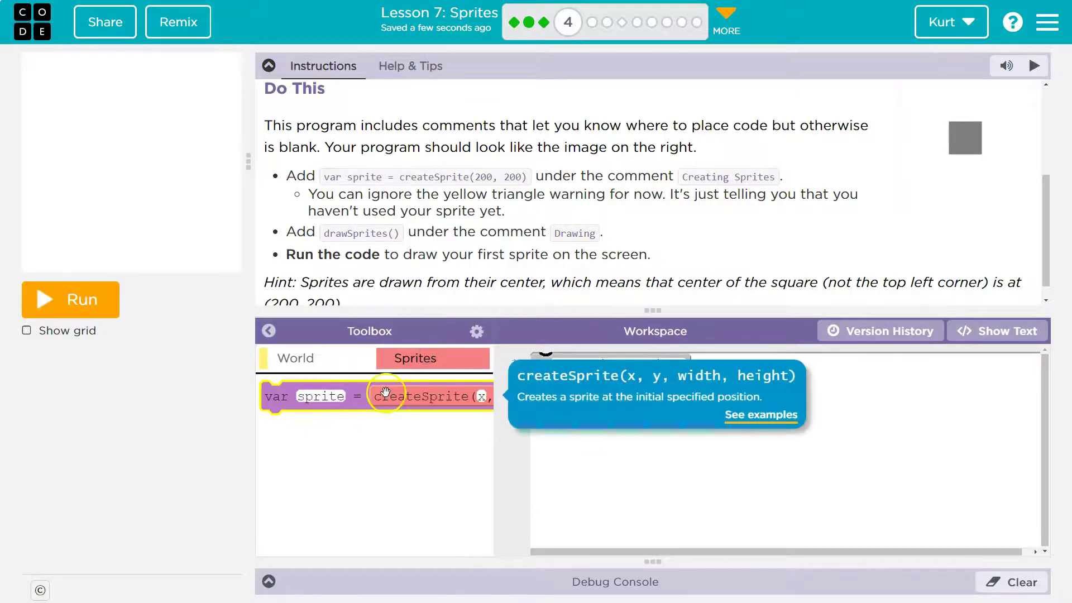
drag(358, 401, 601, 394)
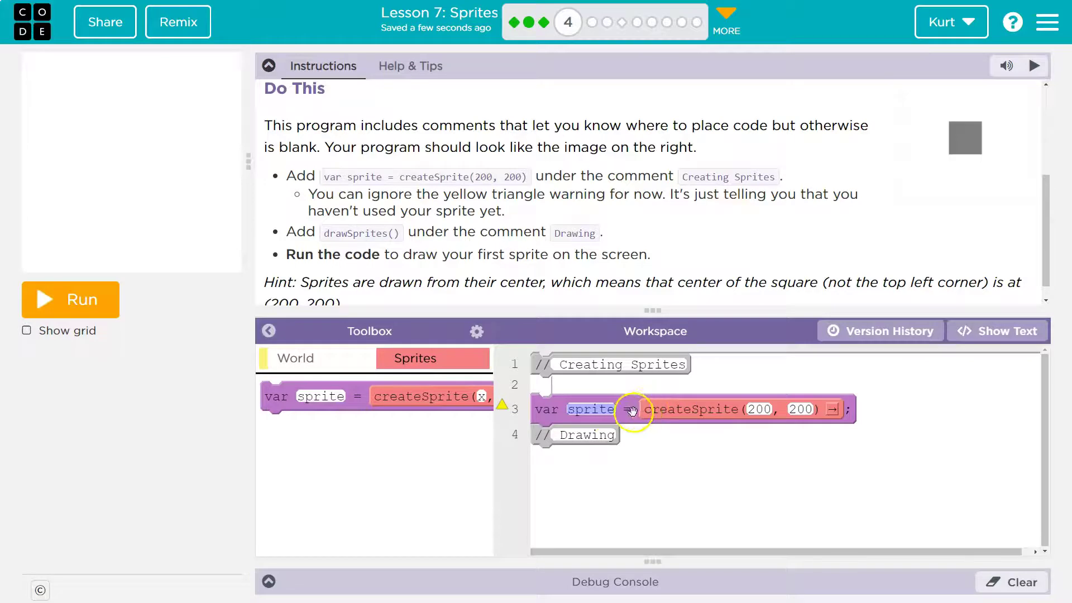
drag(639, 410, 639, 391)
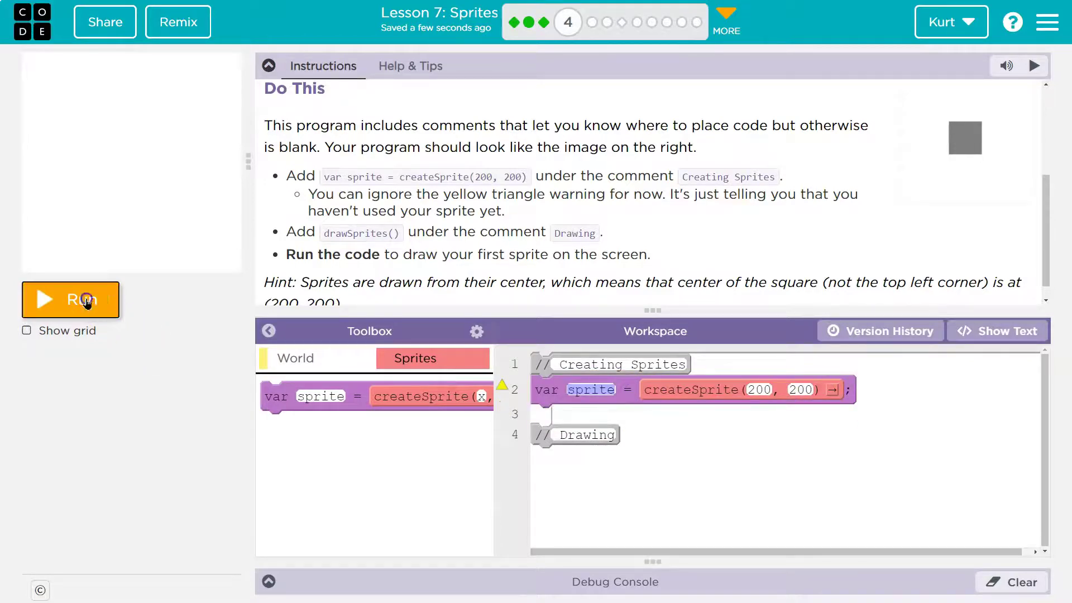
- Run the program twice and confirm the canvas stays blank with only the sprite line
click(71, 299)
click(86, 302)
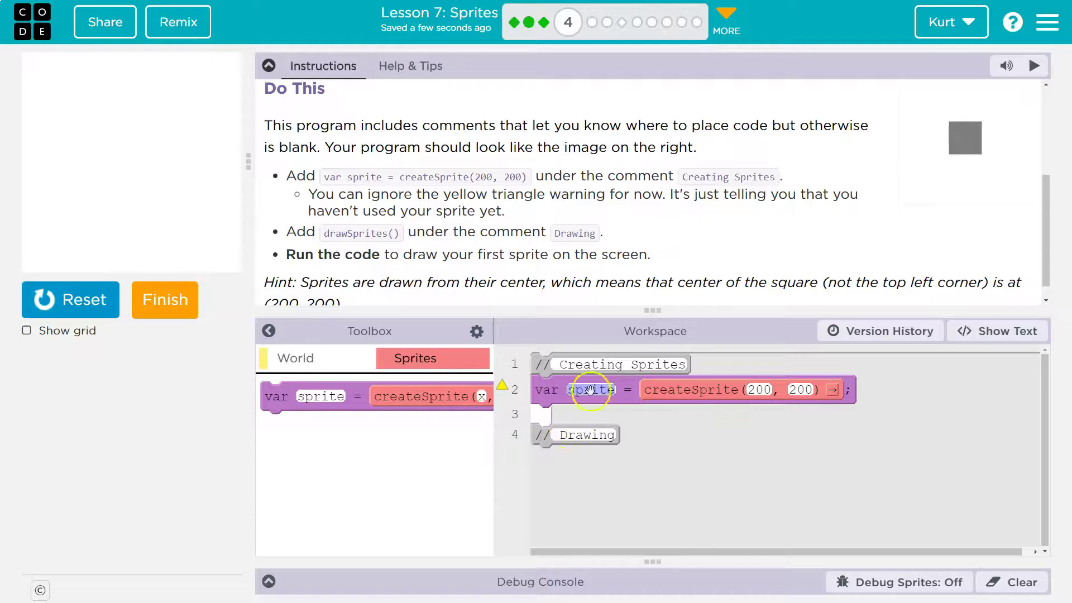
- Insert drawSprites() from the World blocks below // Drawing, then rerun to show the centered gray square
click(293, 361)
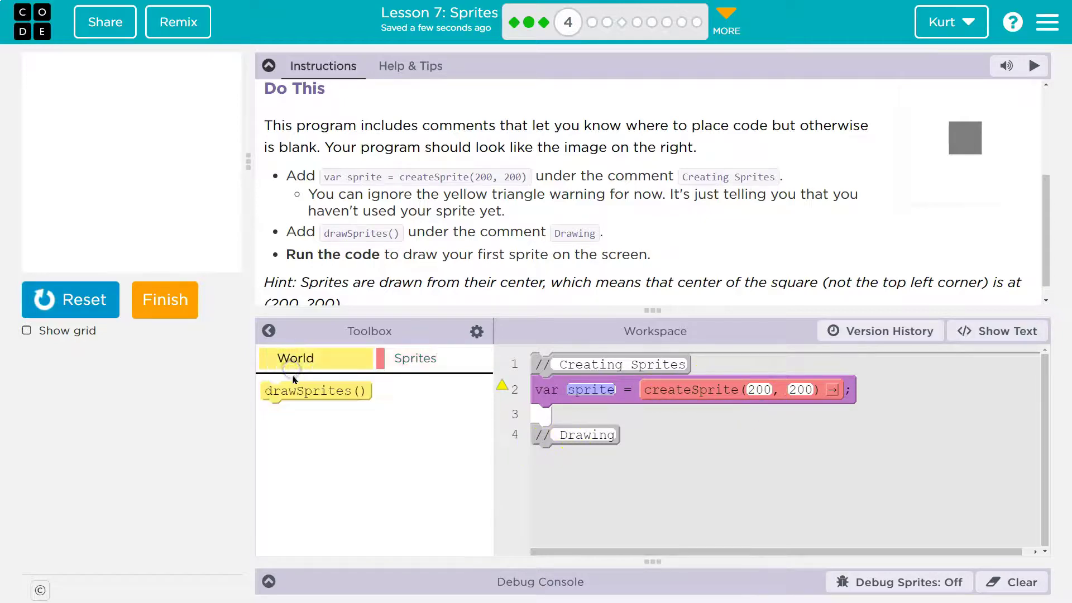
drag(303, 388, 574, 457)
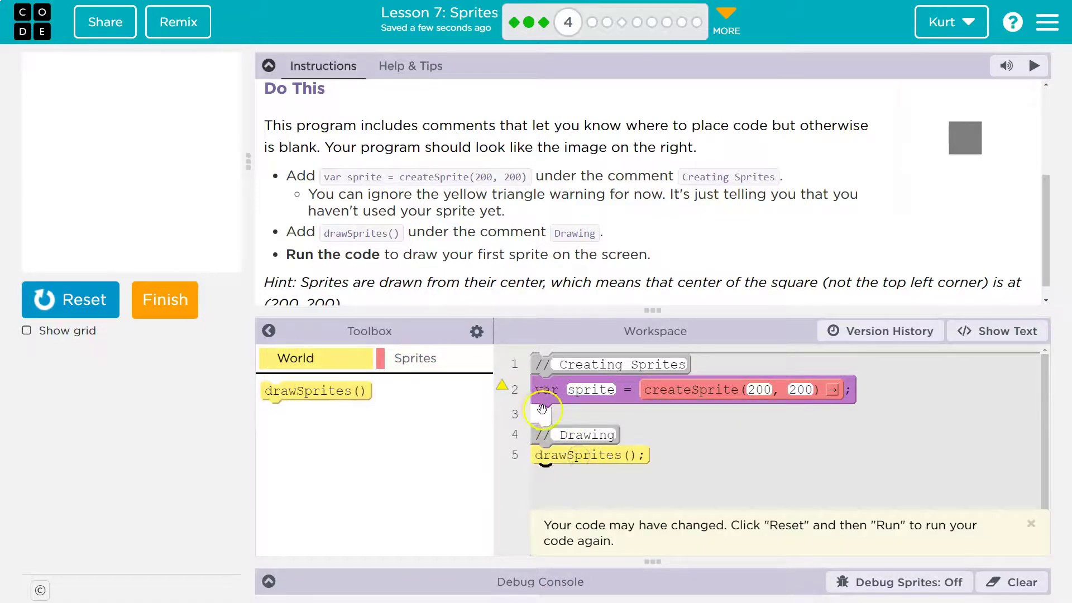
click(71, 298)
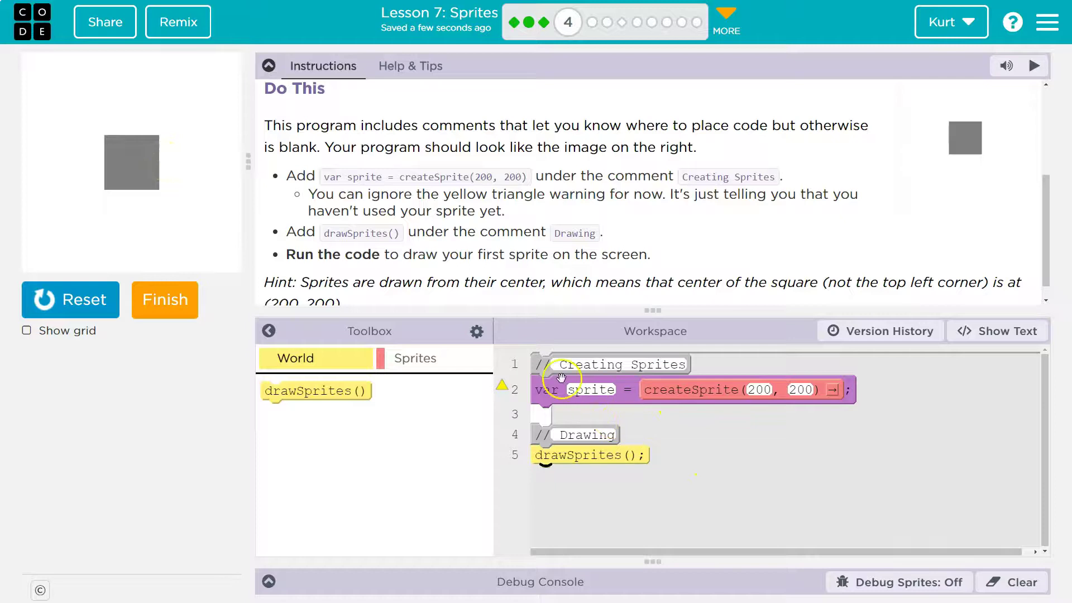
double_click(590, 390)
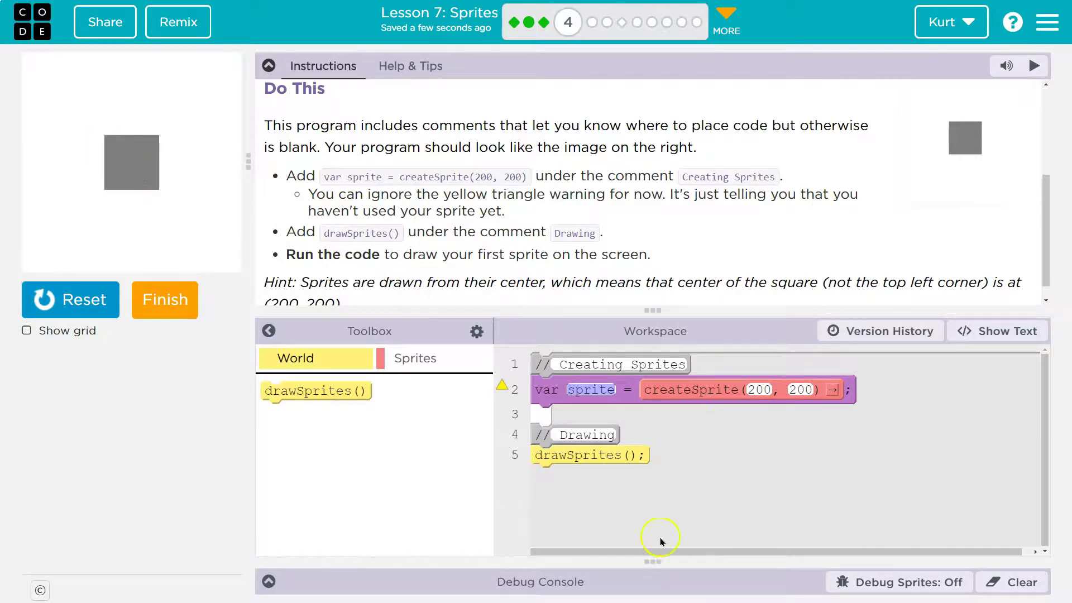
scroll(519, 252, down, 1)
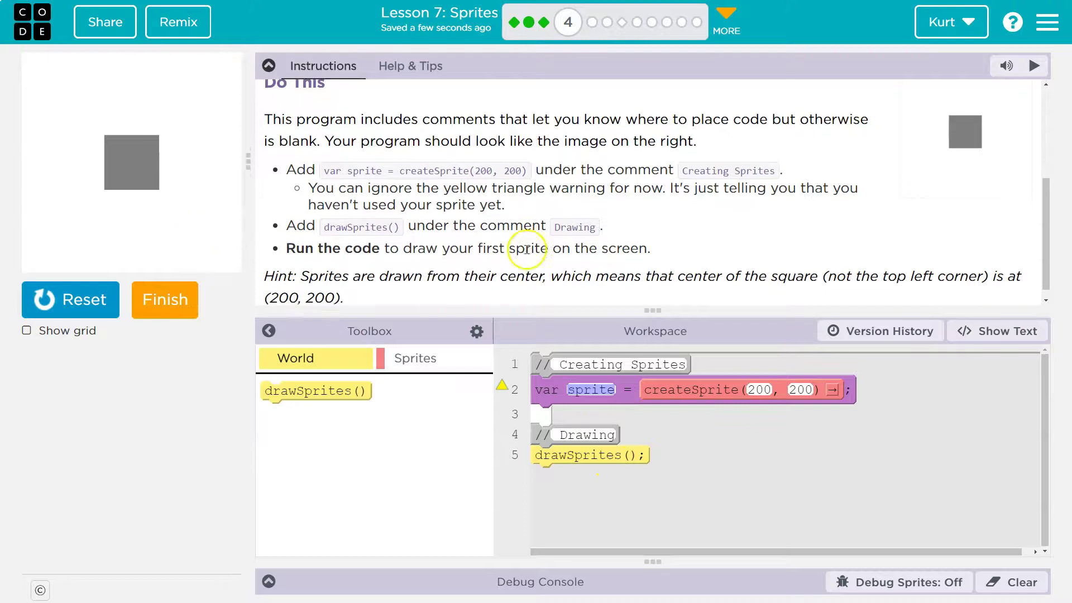